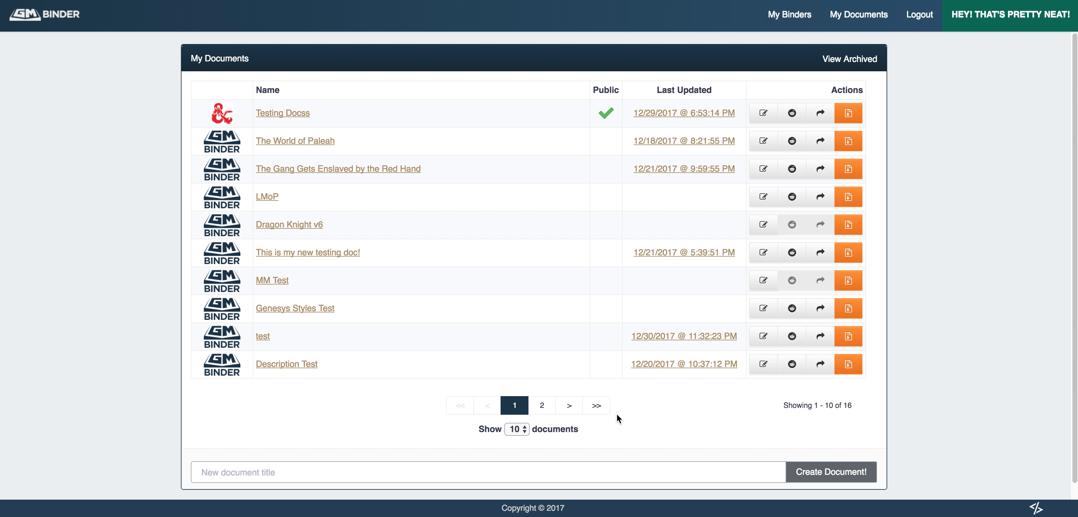
Enter 'Knife Document' as the new document's title and create it.
click(595, 468)
click(594, 468)
text(Knife )
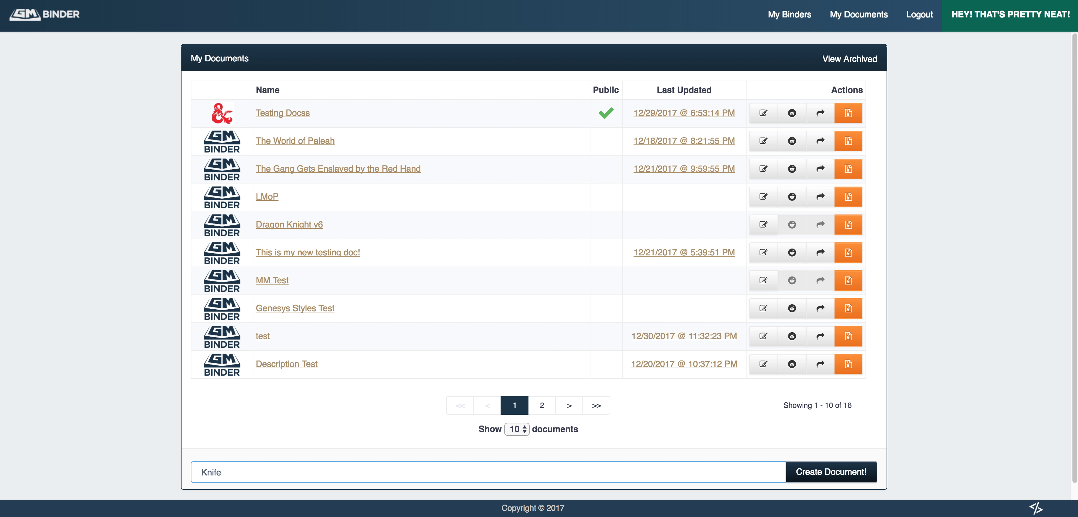
text(Document)
click(849, 475)
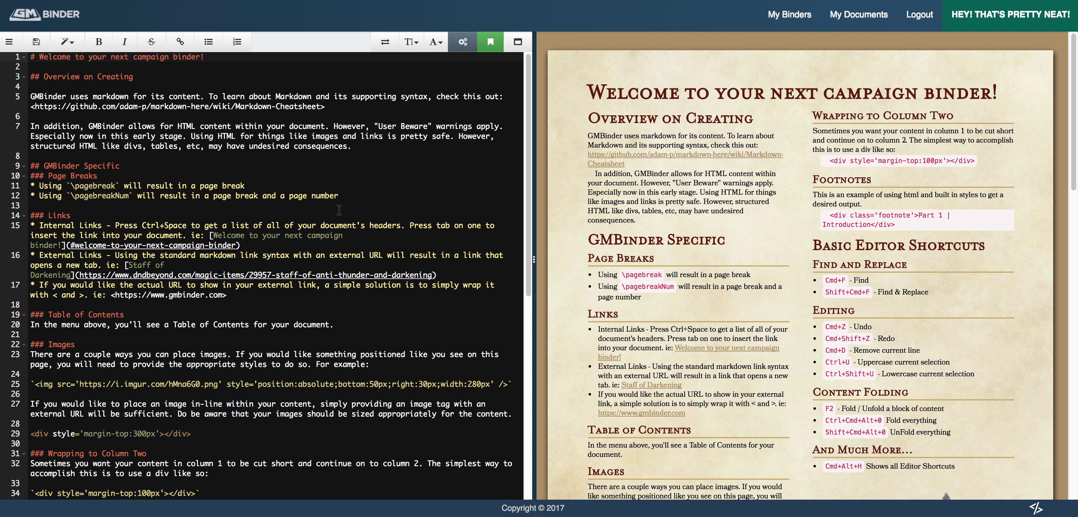
Replace the starter template text with the pasted Knife Theory markdown and review it.
click(348, 170)
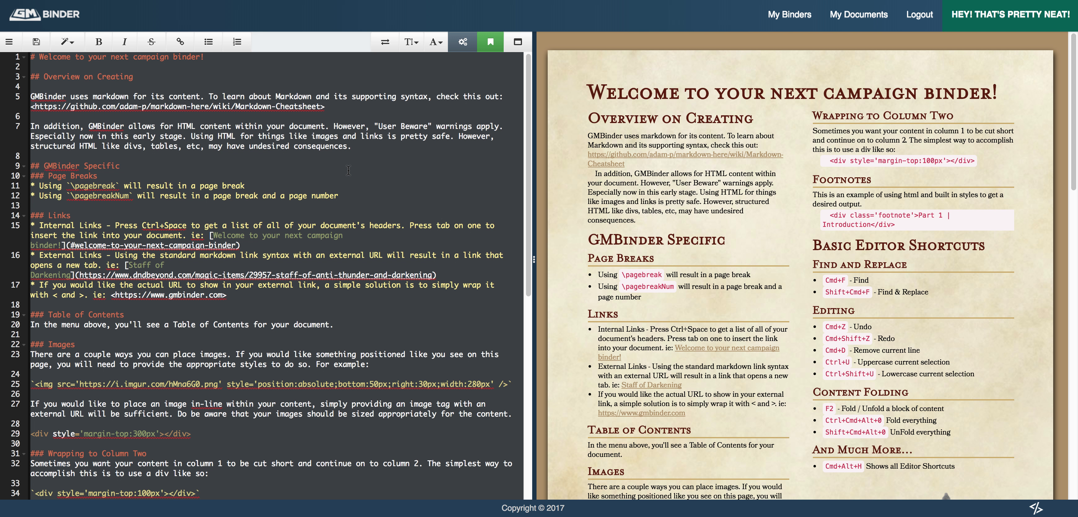
key(super+a)
key(BackSpace)
key(super+v)
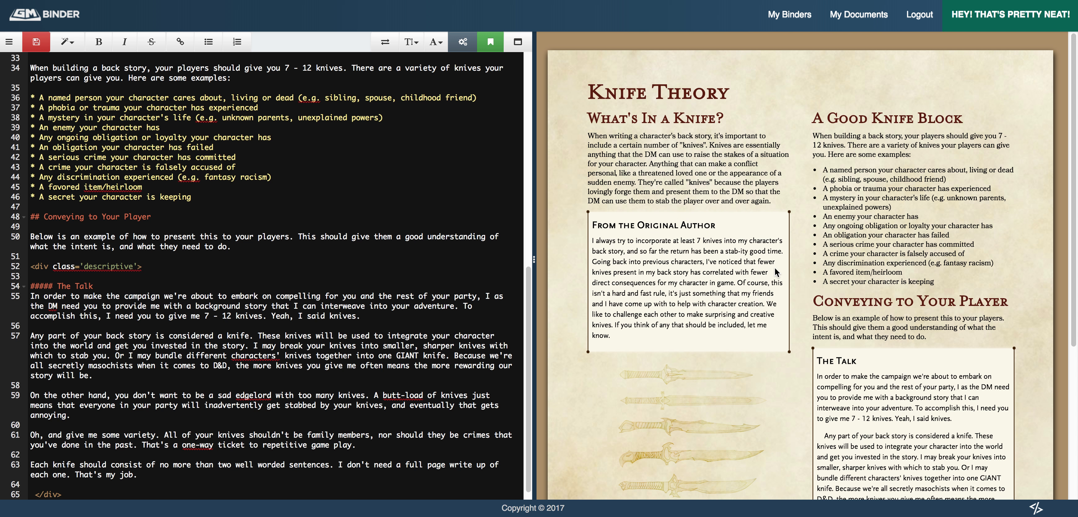
scroll(774, 276, down, 5)
scroll(687, 295, up, 5)
scroll(243, 196, up, 10)
scroll(891, 220, down, 5)
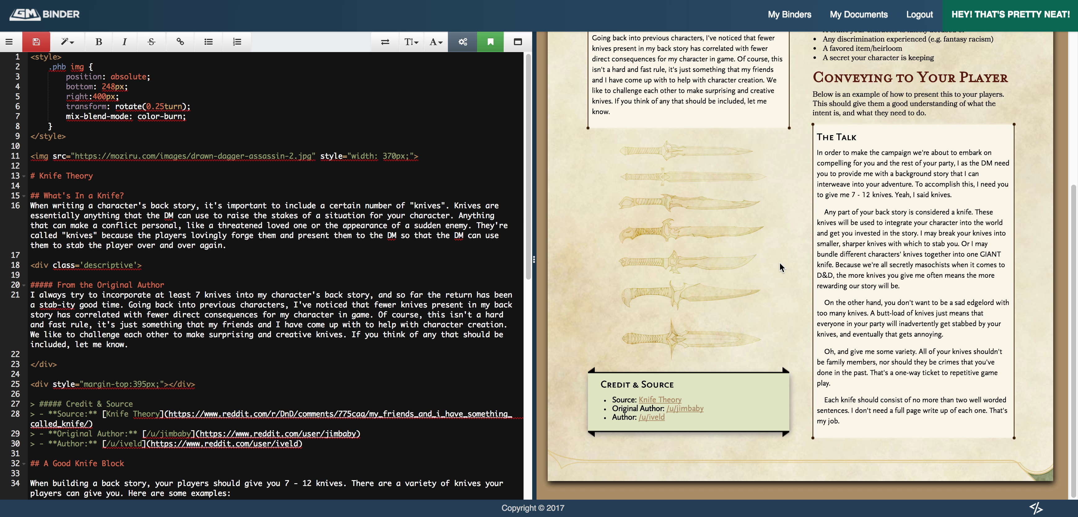
scroll(781, 268, up, 5)
scroll(712, 253, down, 1)
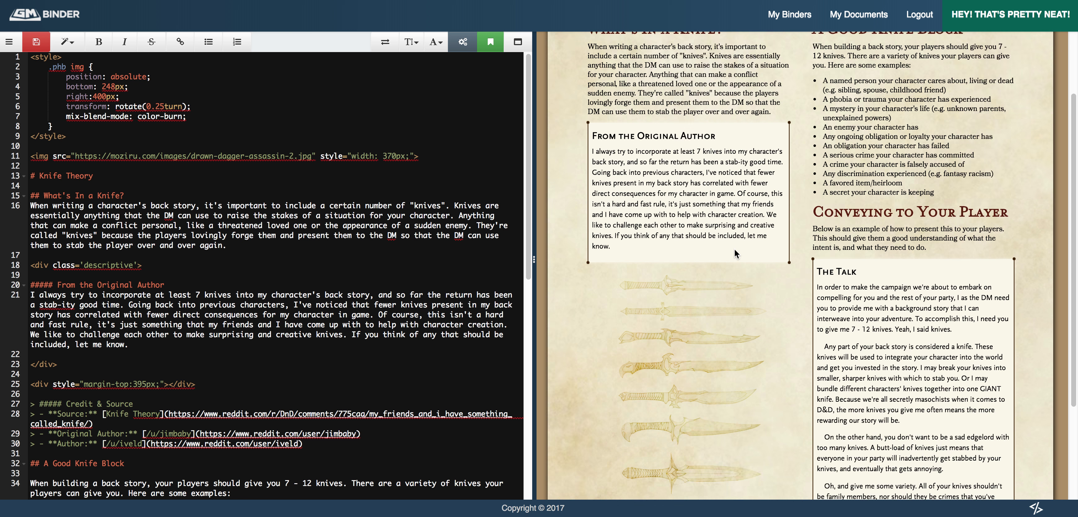
scroll(735, 253, down, 4)
scroll(670, 259, up, 8)
Save the document with its new Knife Theory content.
click(356, 112)
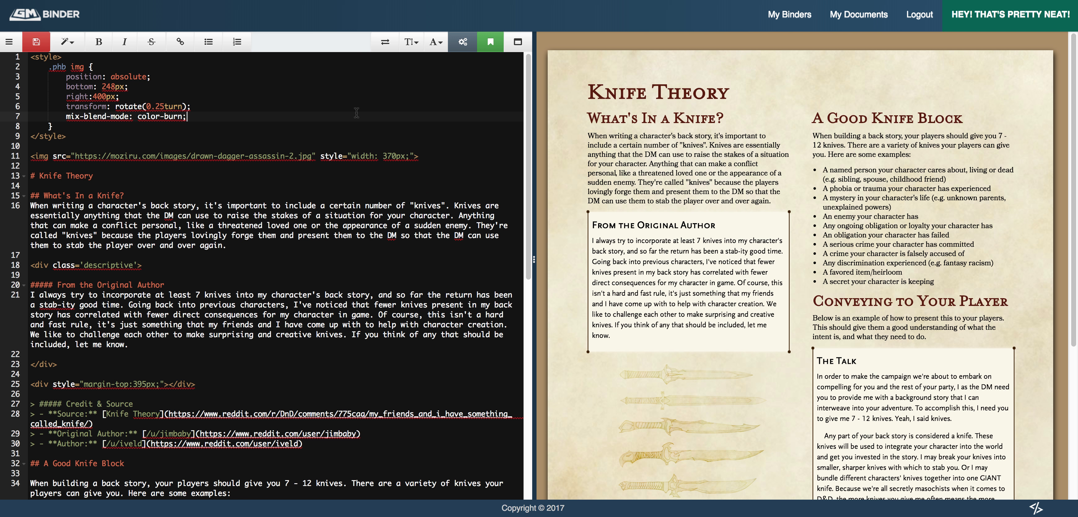
click(35, 43)
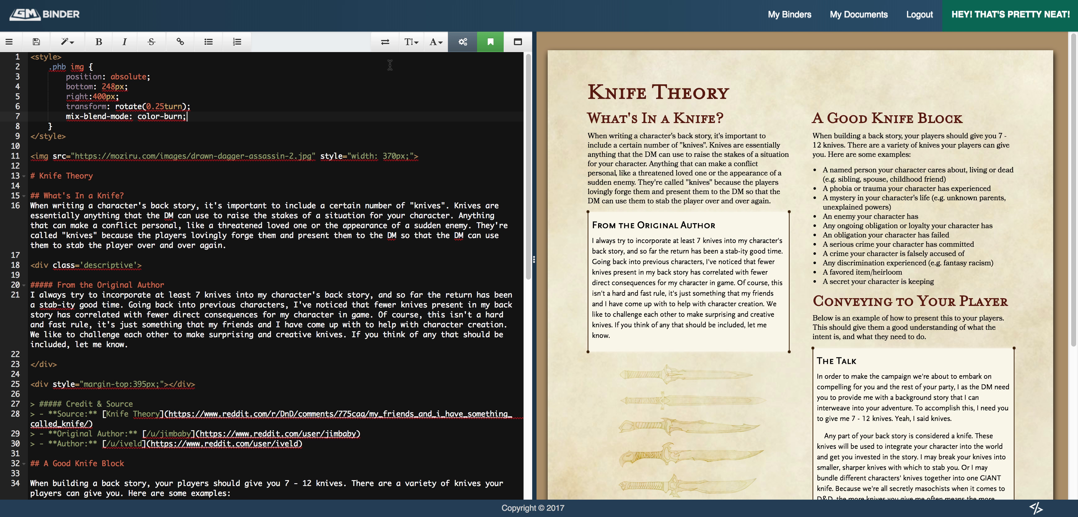
click(463, 43)
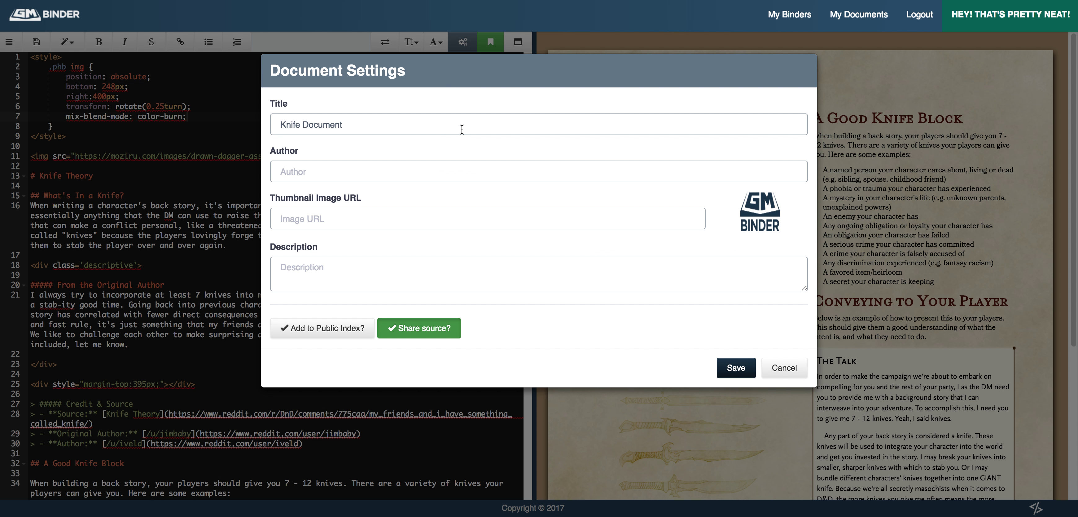
Fill in the author's name in Document Settings and save the settings.
key(Escape)
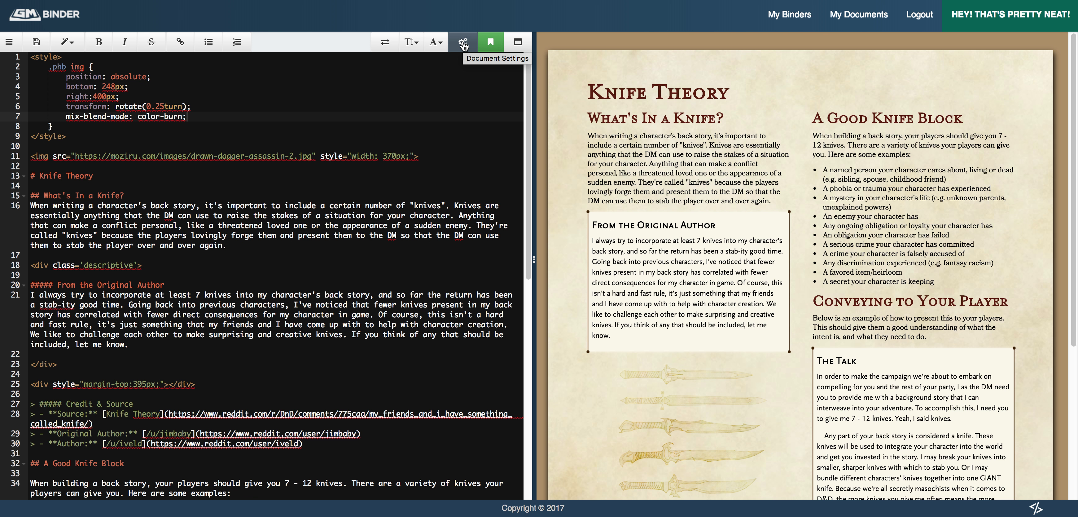
click(463, 42)
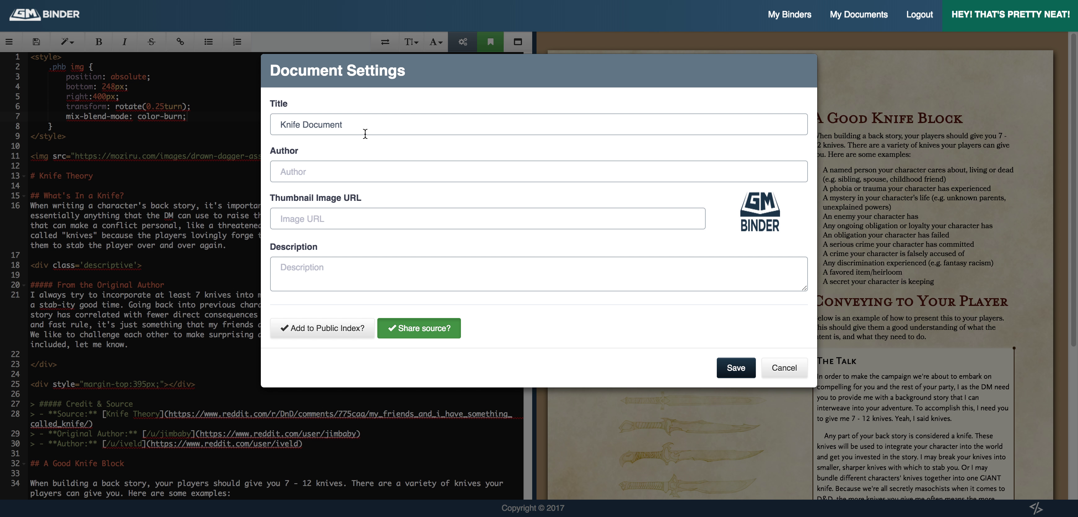
click(343, 170)
text(iveld)
click(444, 219)
click(735, 367)
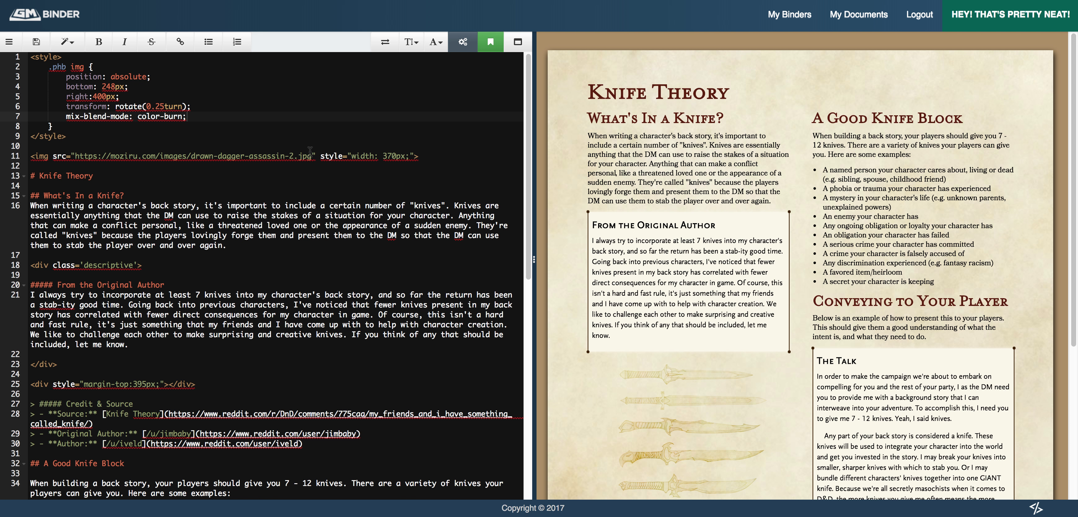
Select the dagger image URL on line 11 of the editor.
click(312, 155)
key(shift+Home)
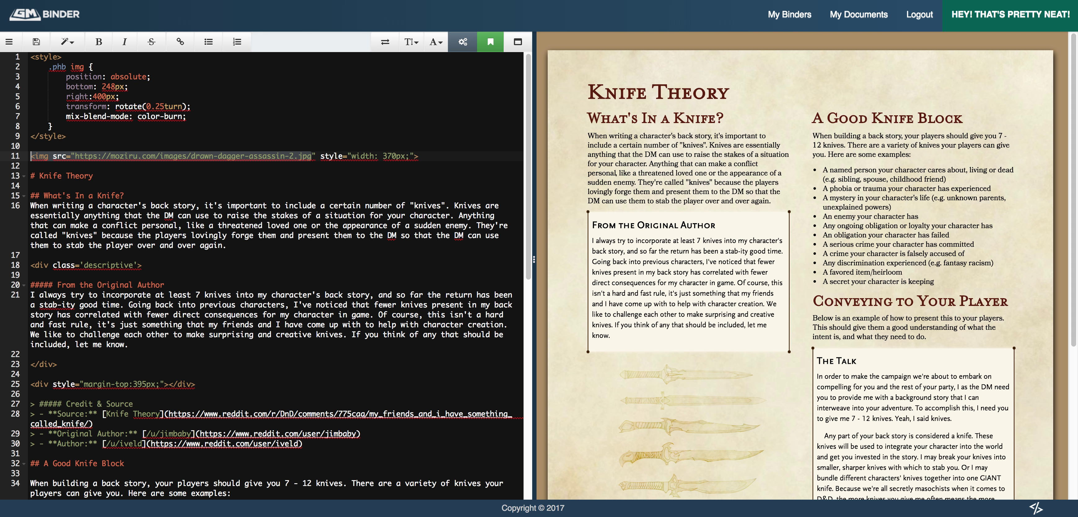
key(shift+Right)
key(shift+Right)
key(shift+Right)
key(shift+Right)
key(shift+Right)
key(shift+Right)
key(shift+Right)
key(shift+Right)
key(shift+Right)
key(shift+Right)
key(ctrl+c)
Set the dagger thumbnail URL, description 'This is my super awesome document.', and public indexing, then save.
click(462, 42)
click(459, 218)
key(ctrl+v)
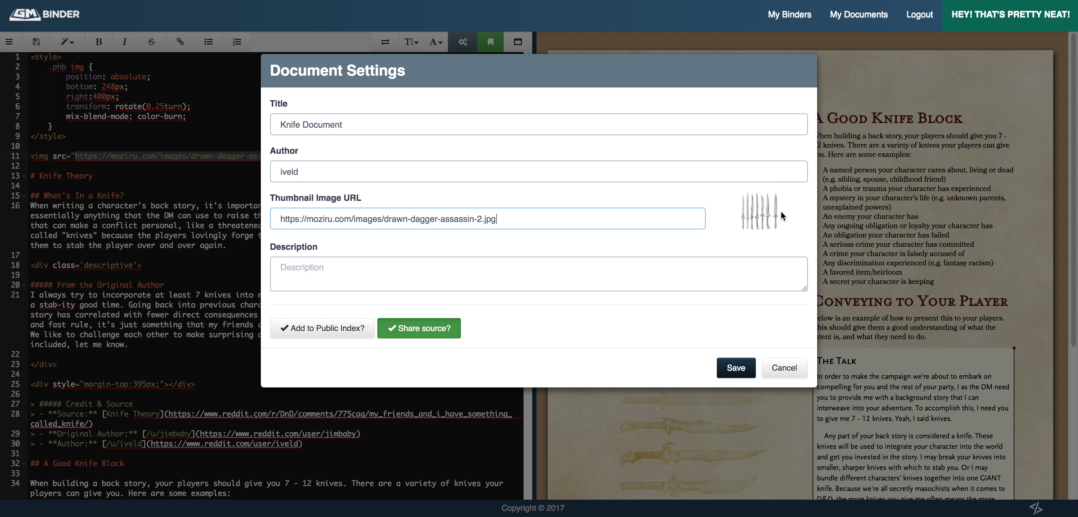
click(400, 271)
text(This is my super awesome )
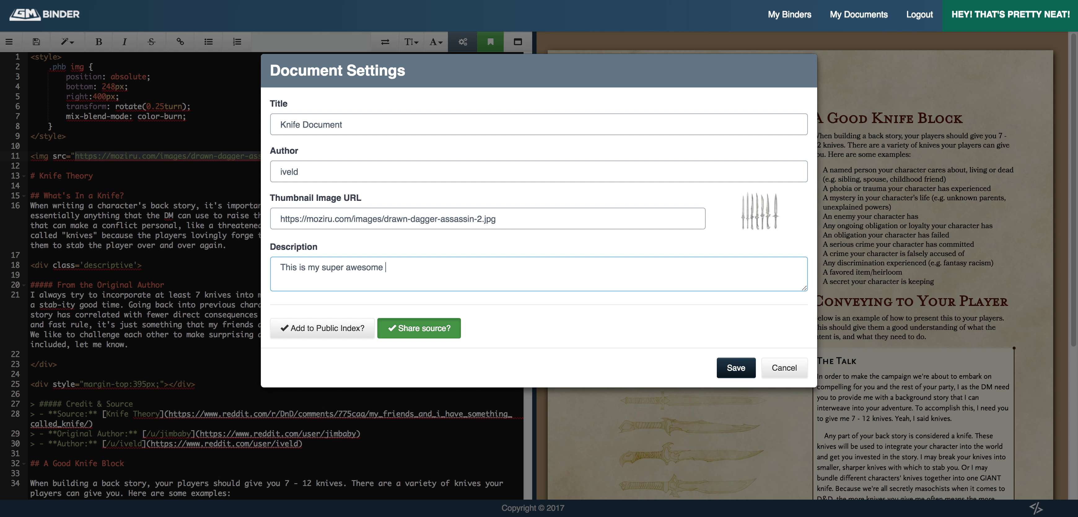
text(document.)
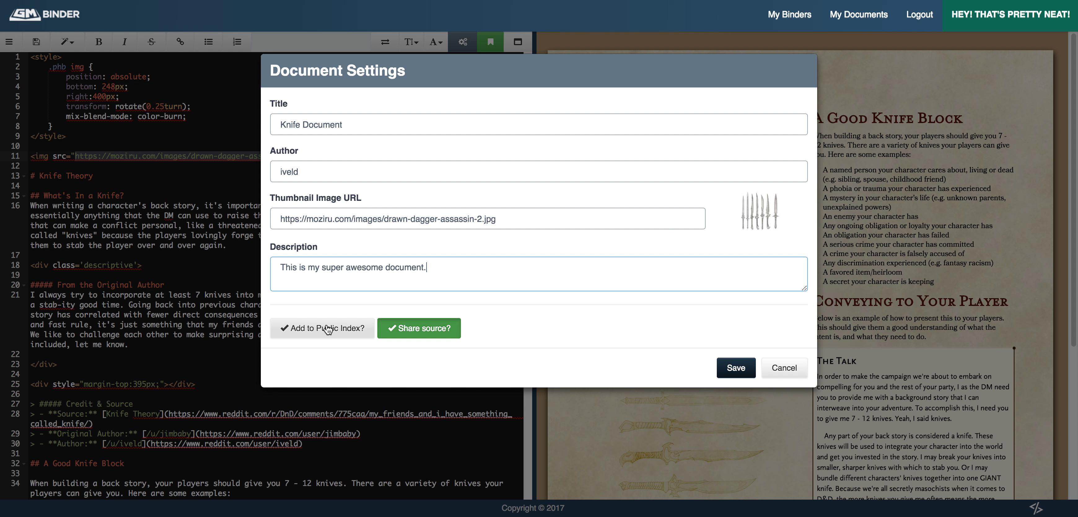
mouse_move(320, 331)
click(320, 329)
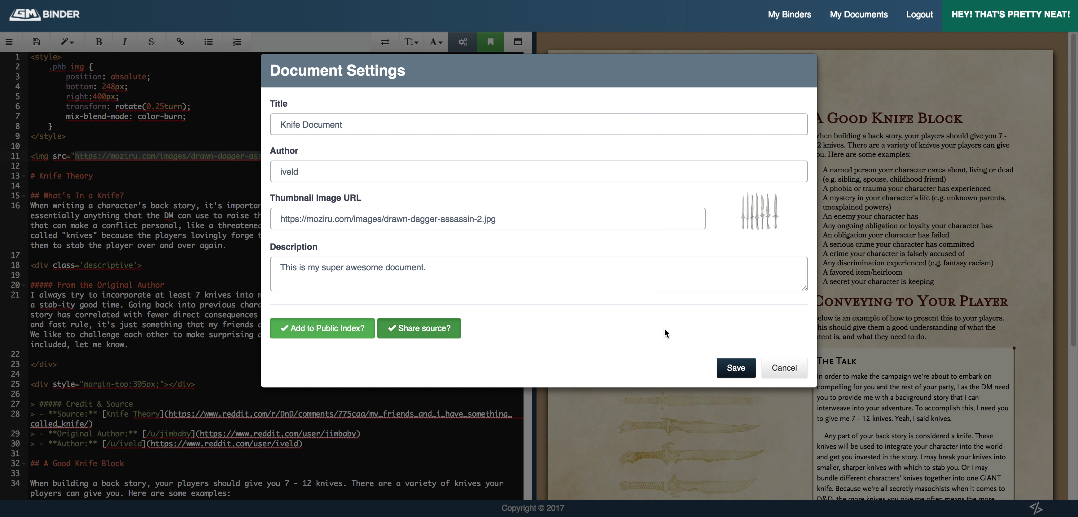
click(731, 367)
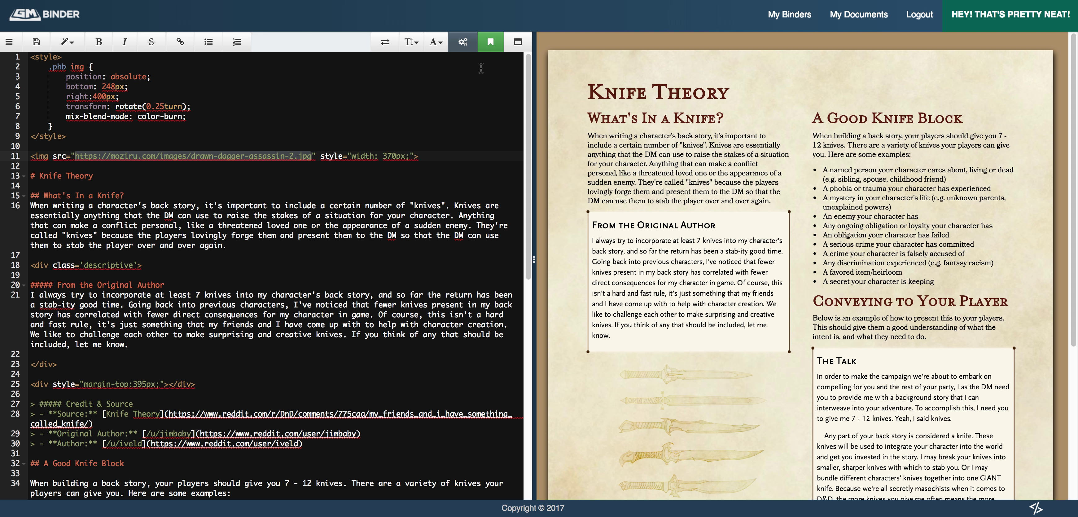
Save a new bookmarked version of the Knife Document.
click(491, 41)
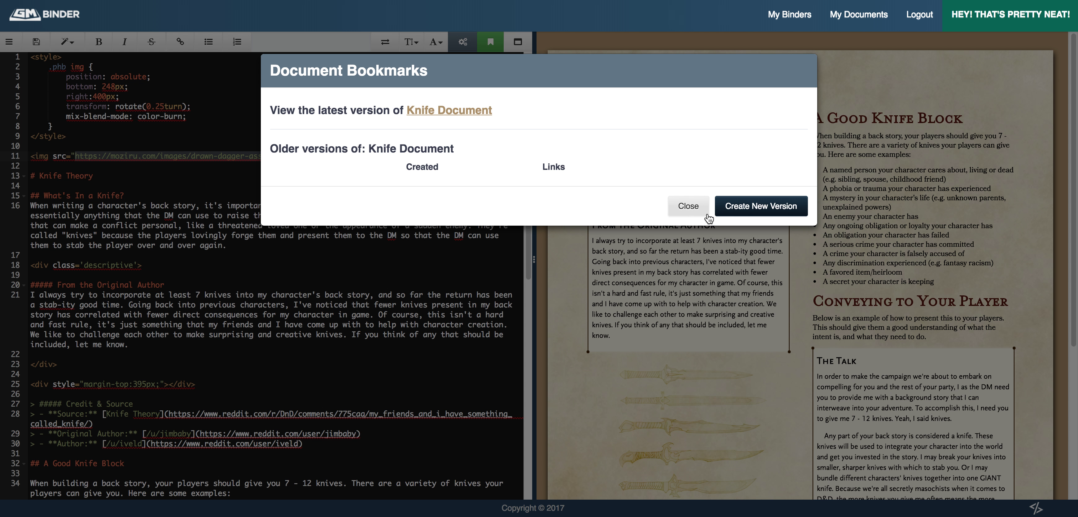
click(707, 216)
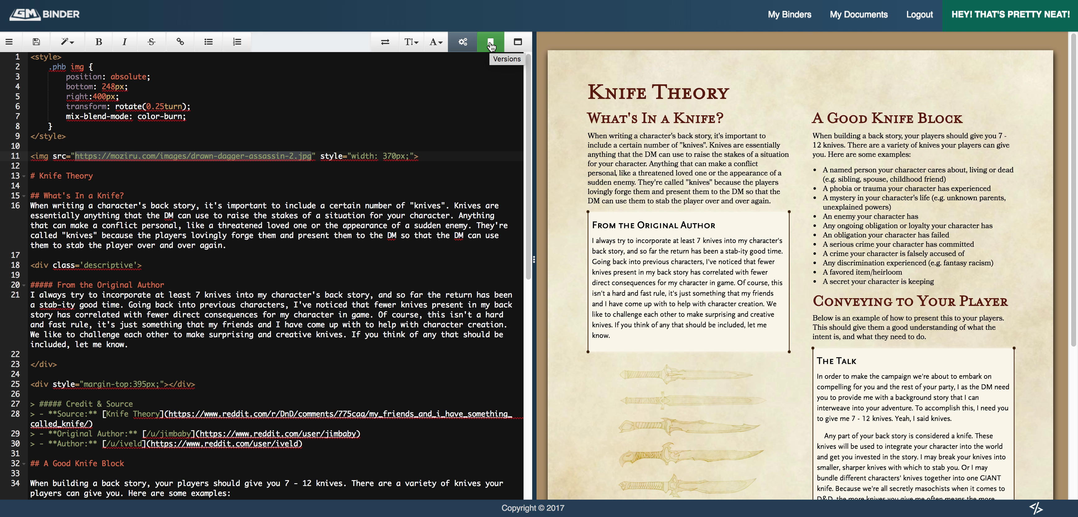
click(491, 43)
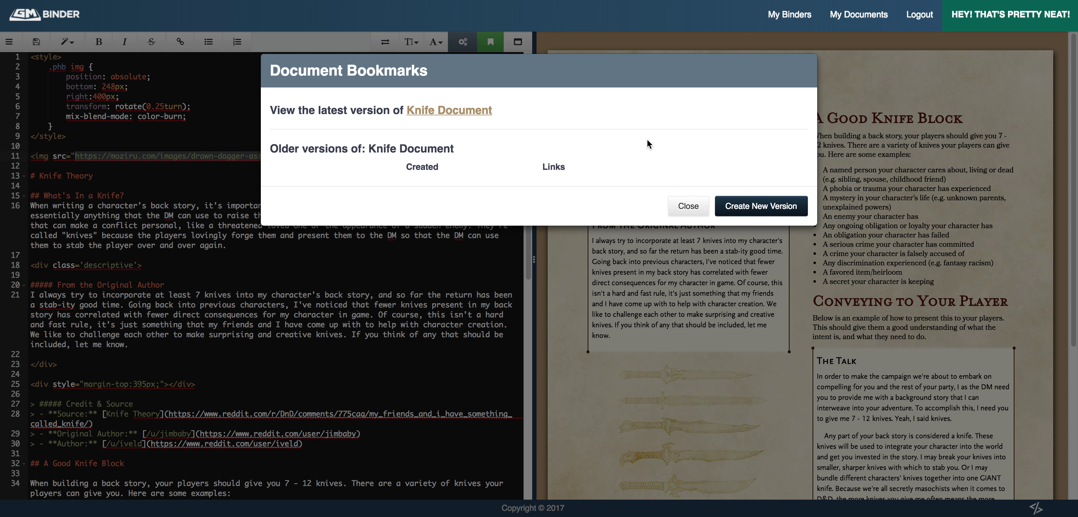
click(751, 212)
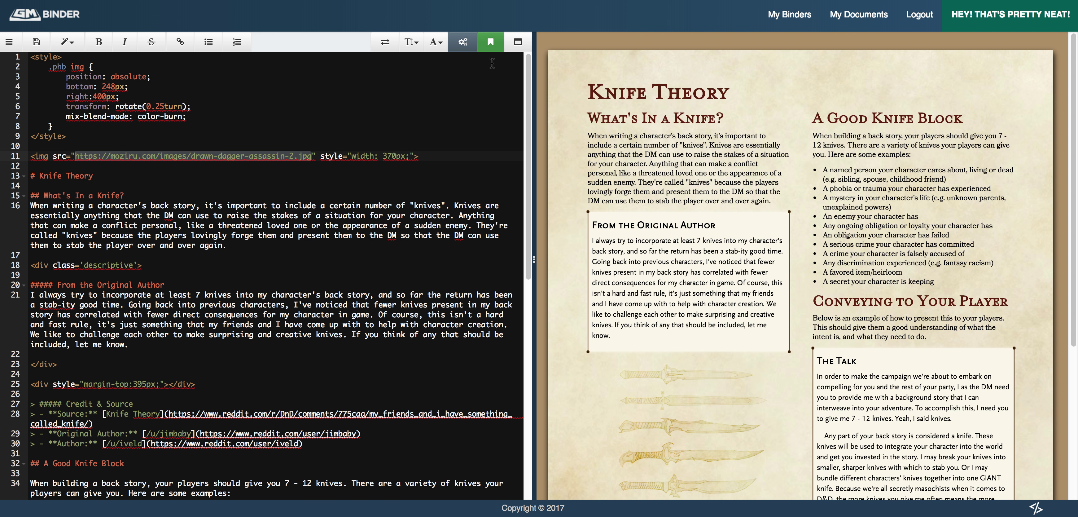
Confirm the saved version dated 12/30/2017 is listed, then close the versions overview.
click(491, 41)
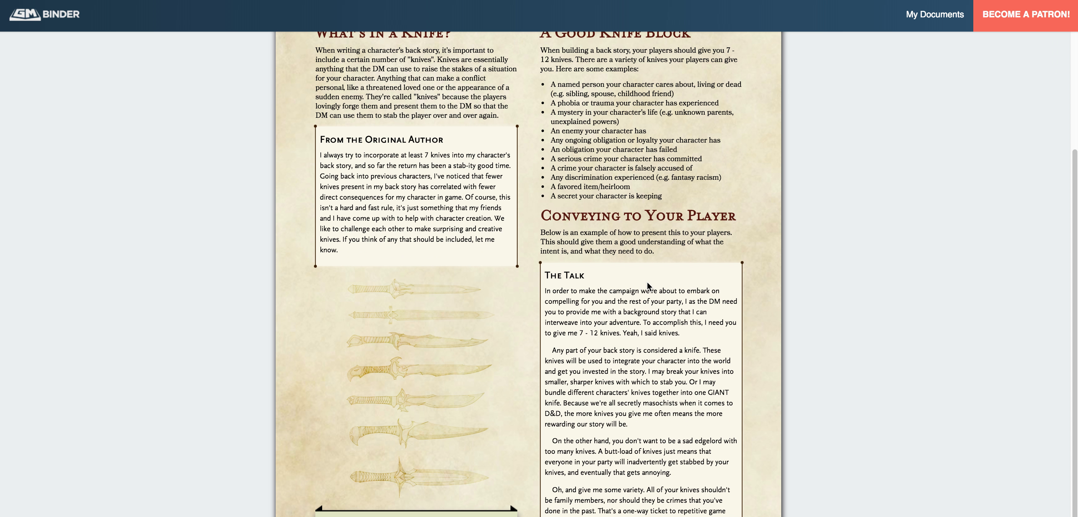
scroll(649, 293, up, 4)
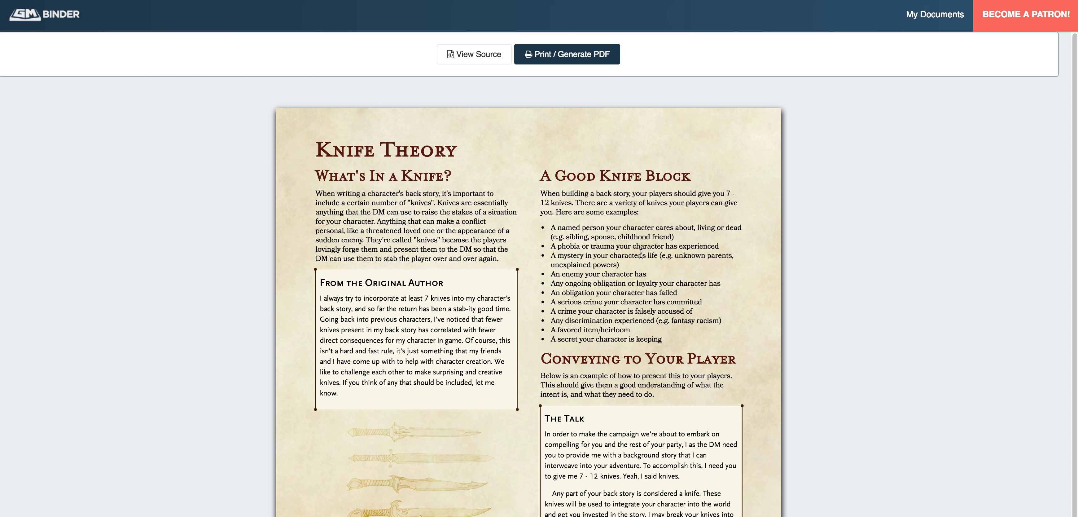
key(alt+Left)
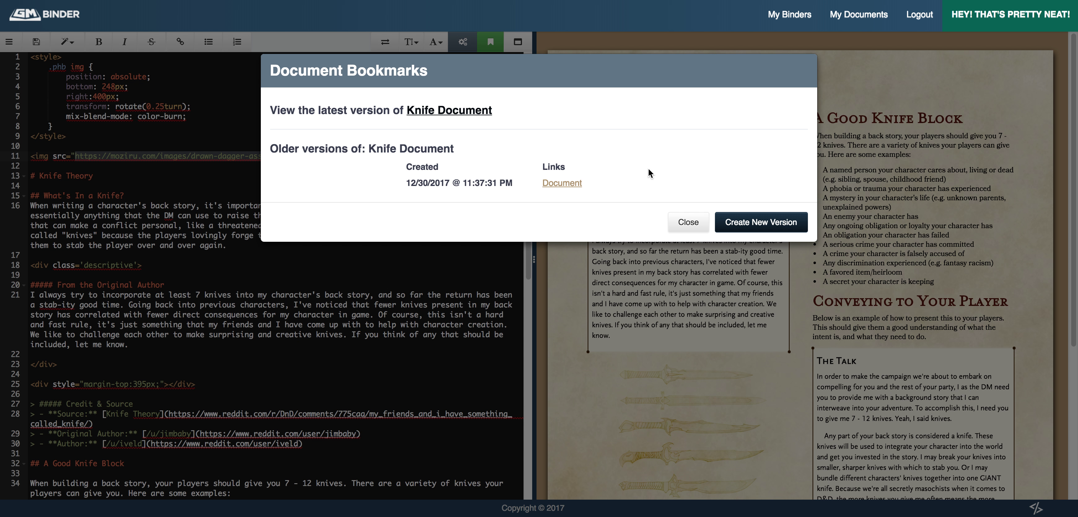
click(689, 226)
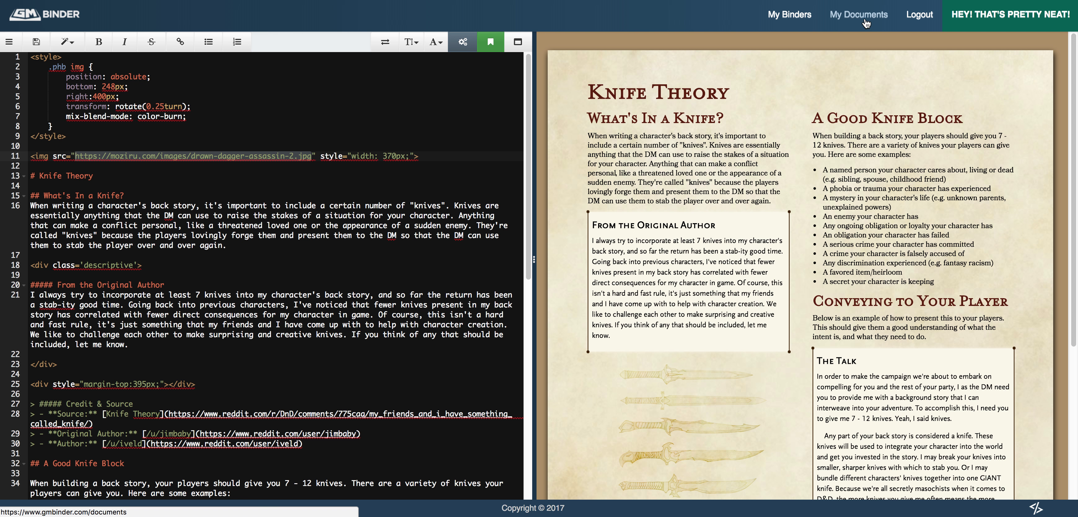
Copy Knife Document's shared-page URL from My Documents page 2, then return to Reddit.
key(alt+Left)
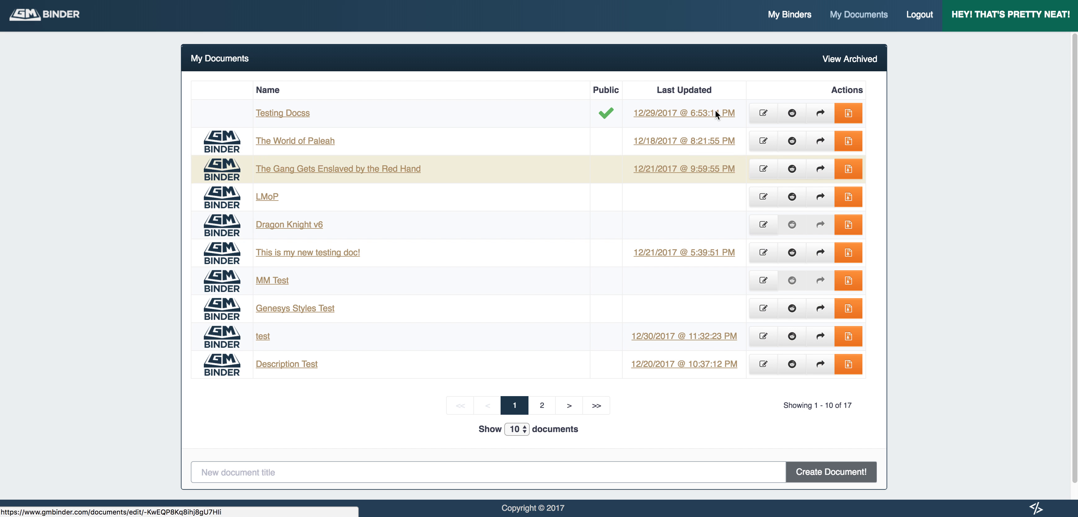
click(541, 405)
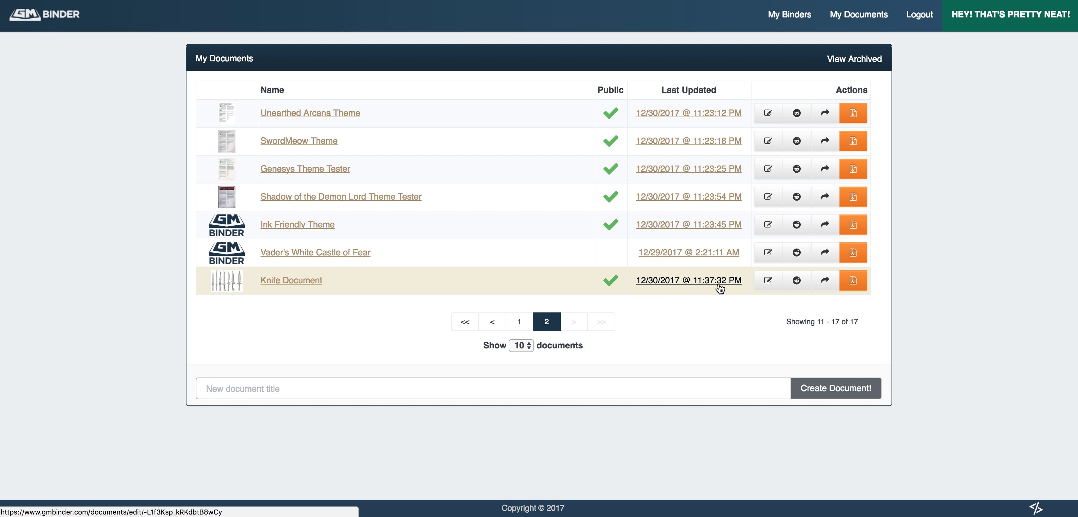
click(826, 283)
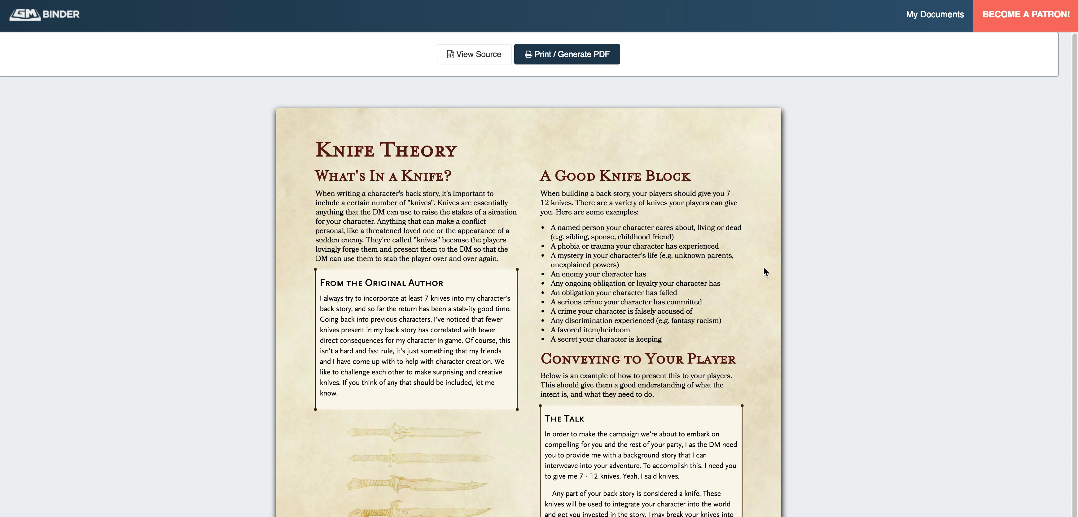
key(super+l)
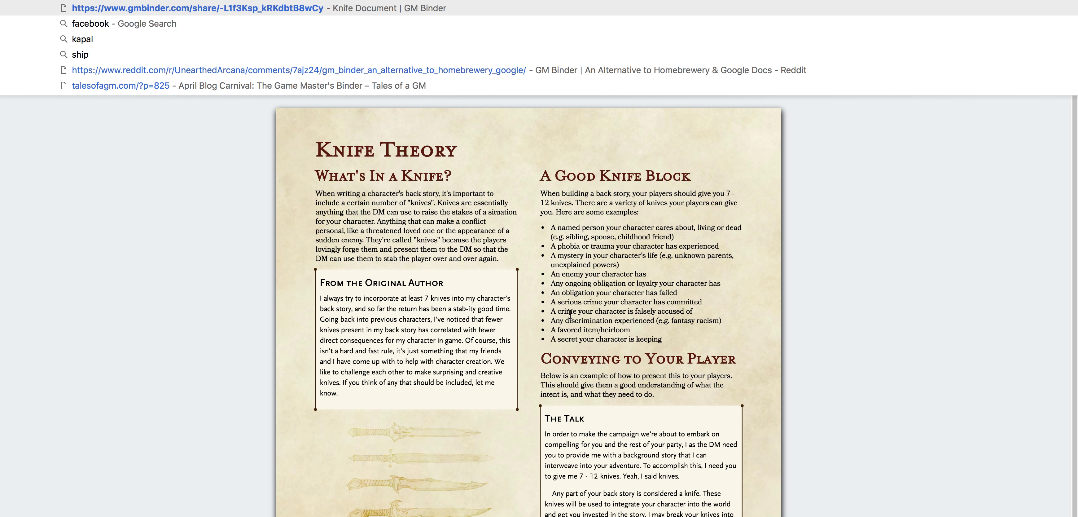
click(197, 270)
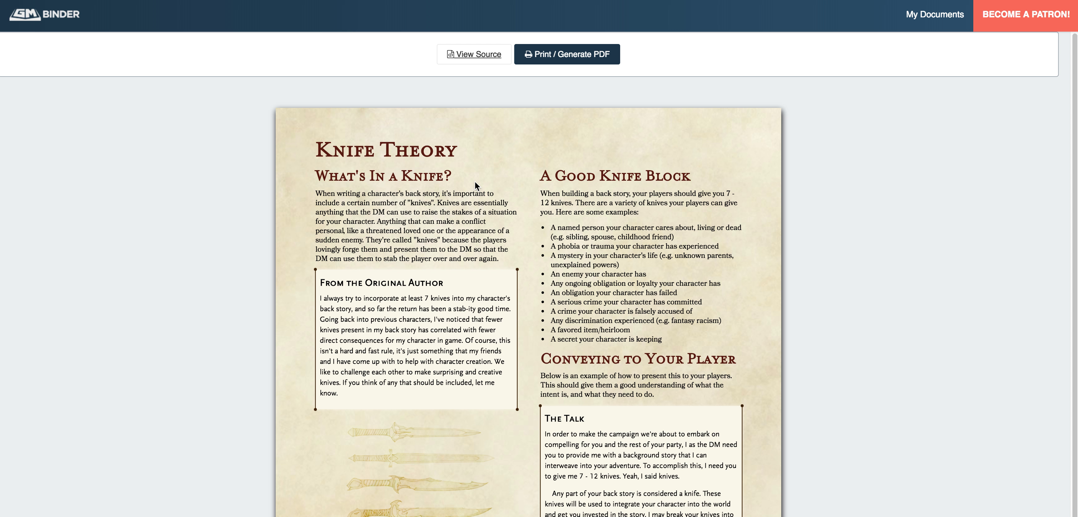
key(alt+Left)
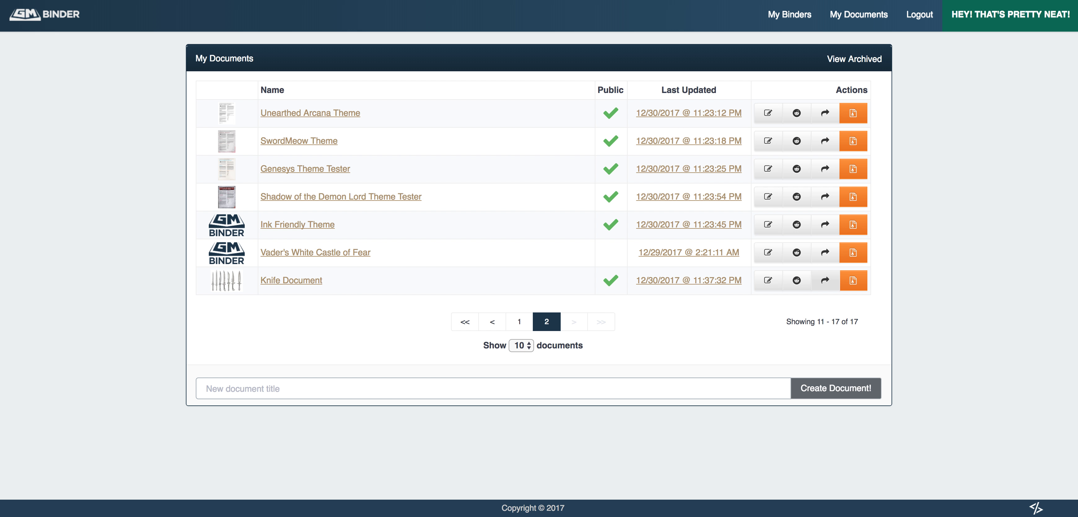
key(ctrl+Tab)
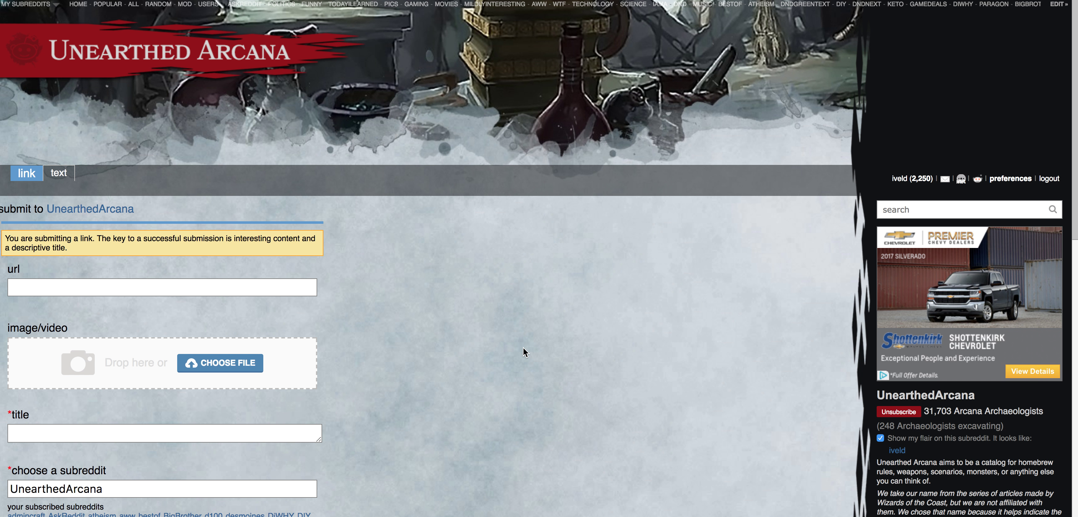
Paste the Knife Document share link into the submission's url field, then recheck the document settings.
click(75, 288)
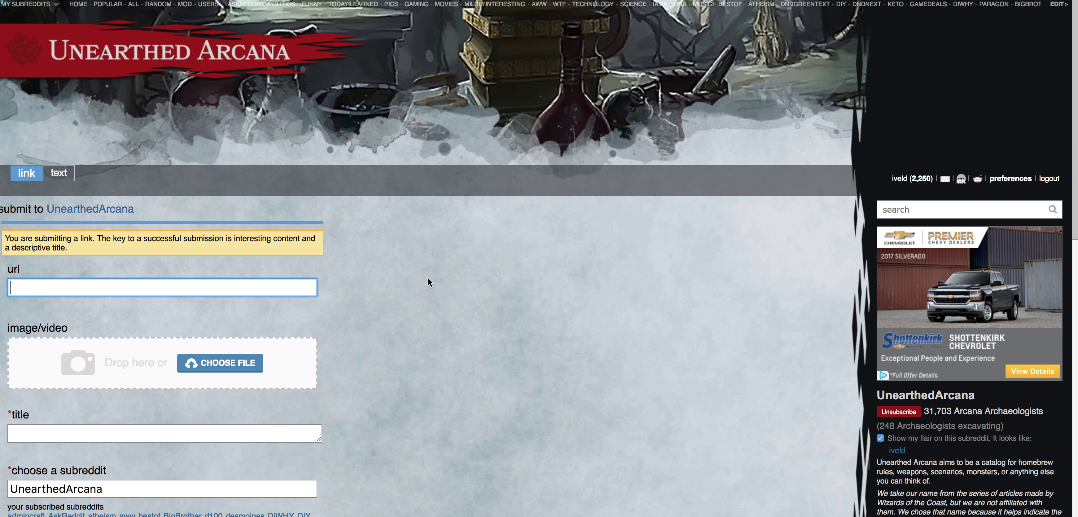
key(super+v)
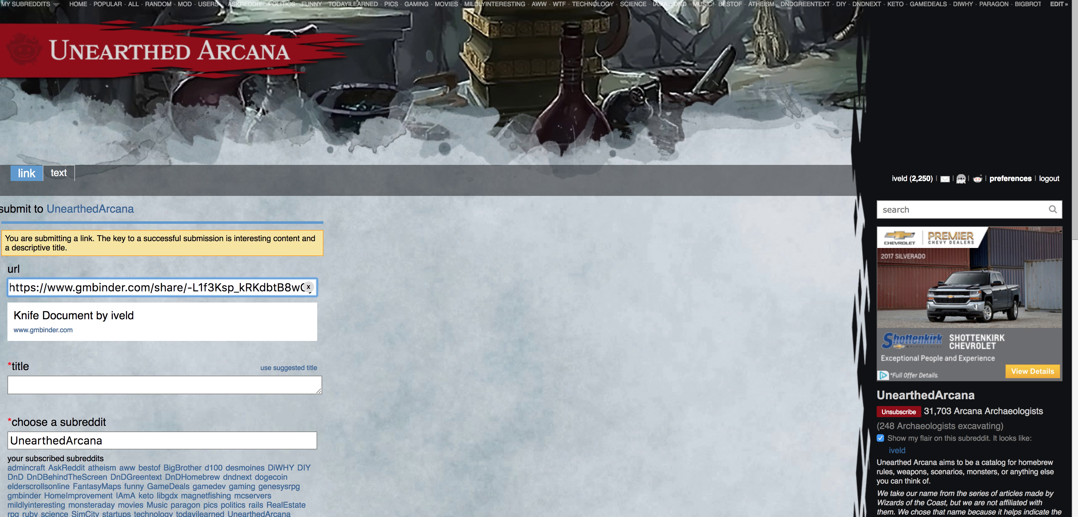
key(ctrl+Tab)
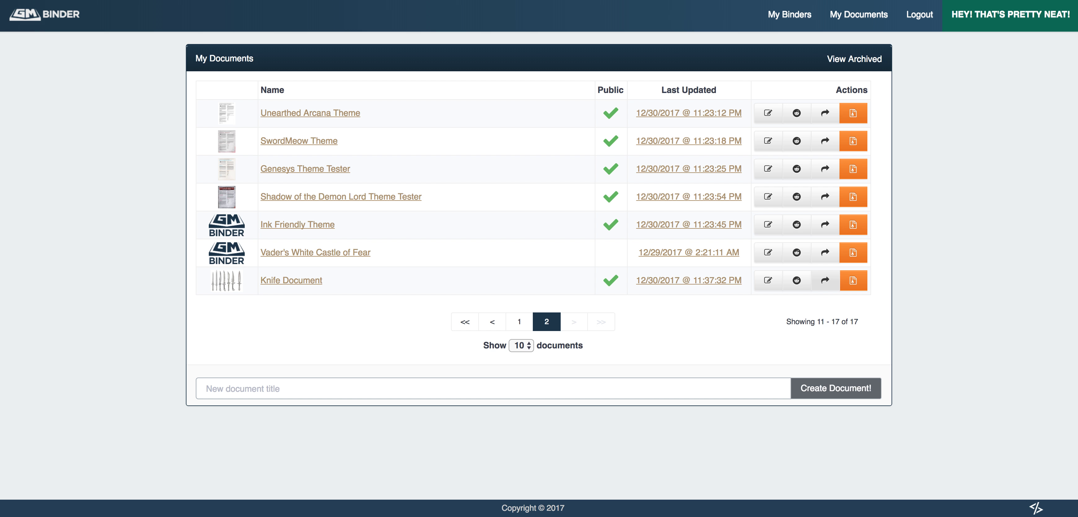
click(292, 281)
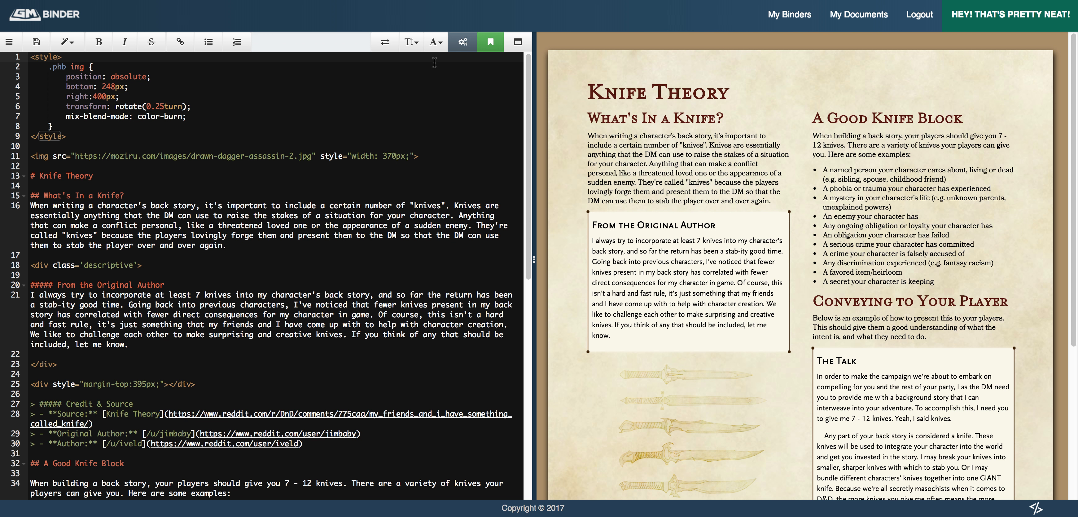
click(462, 42)
key(Escape)
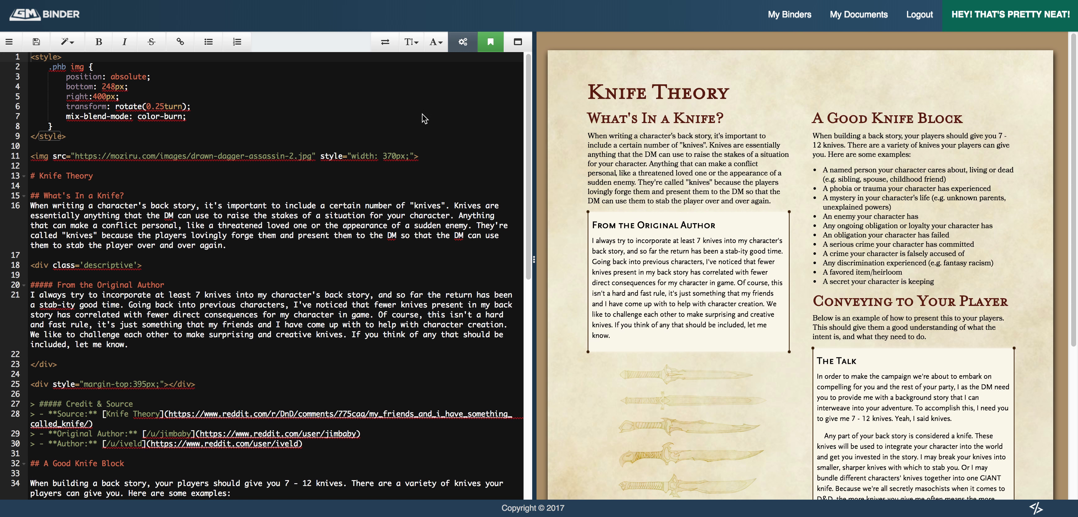
click(463, 41)
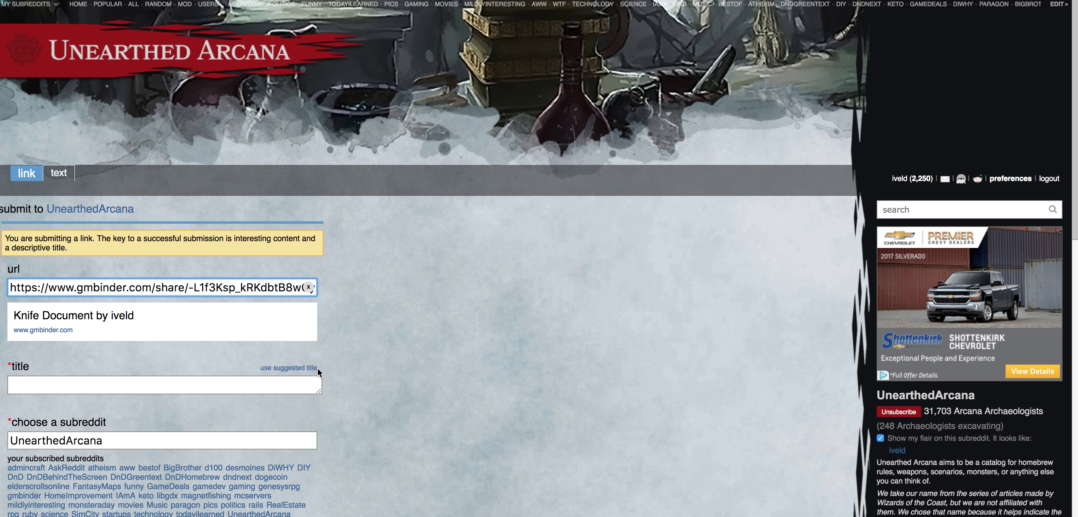
Use the suggested title and trim the author credit so it reads 'Knife Document'.
click(294, 368)
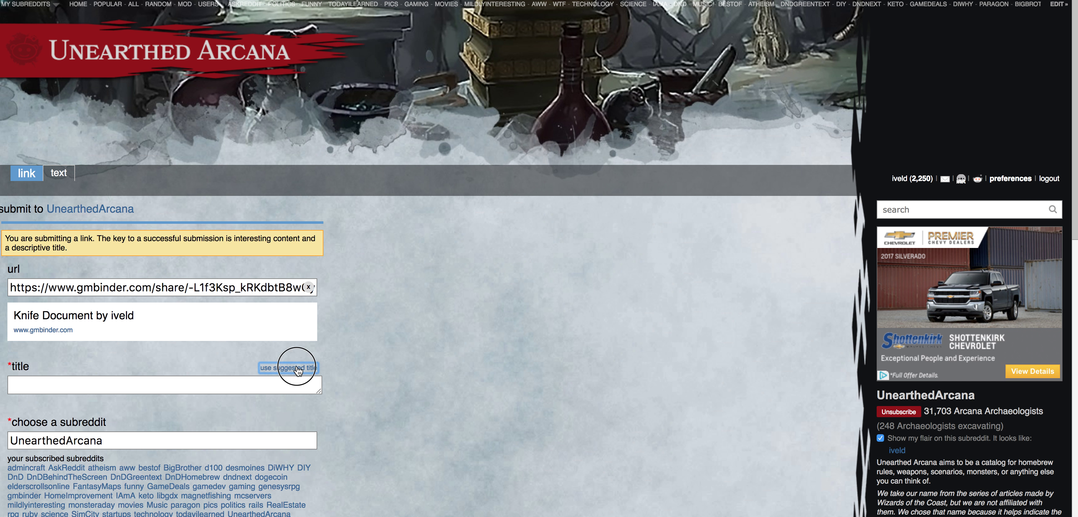
click(198, 379)
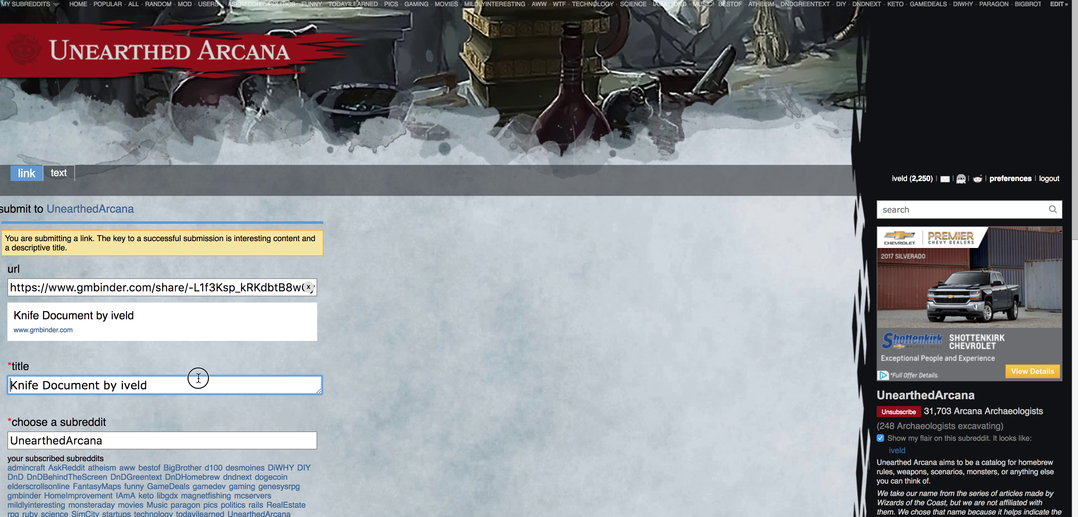
key(BackSpace)
key(BackSpace)
key(BackSpace)
key(BackSpace)
key(BackSpace)
key(BackSpace)
key(BackSpace)
key(BackSpace)
key(BackSpace)
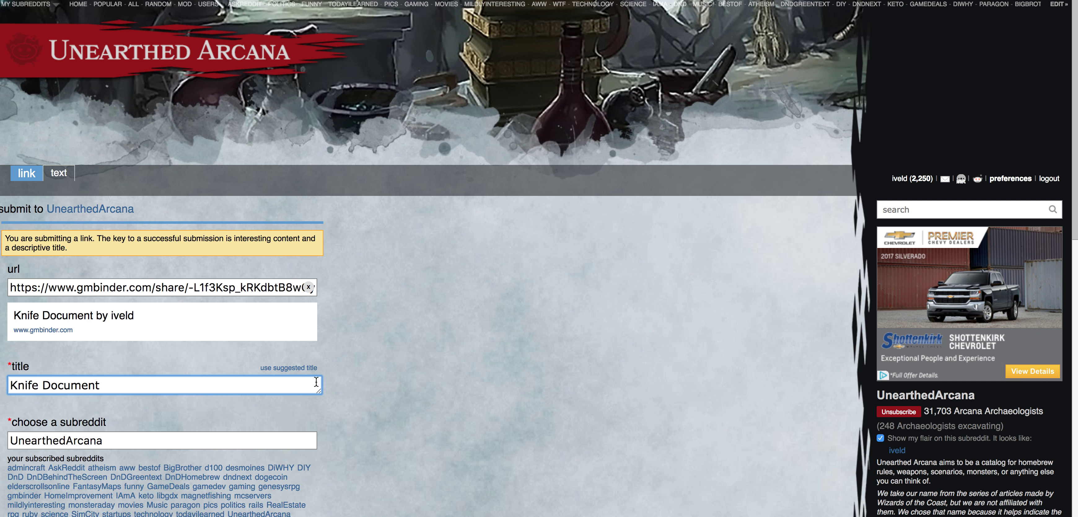
scroll(436, 381, down, 1)
scroll(435, 381, down, 5)
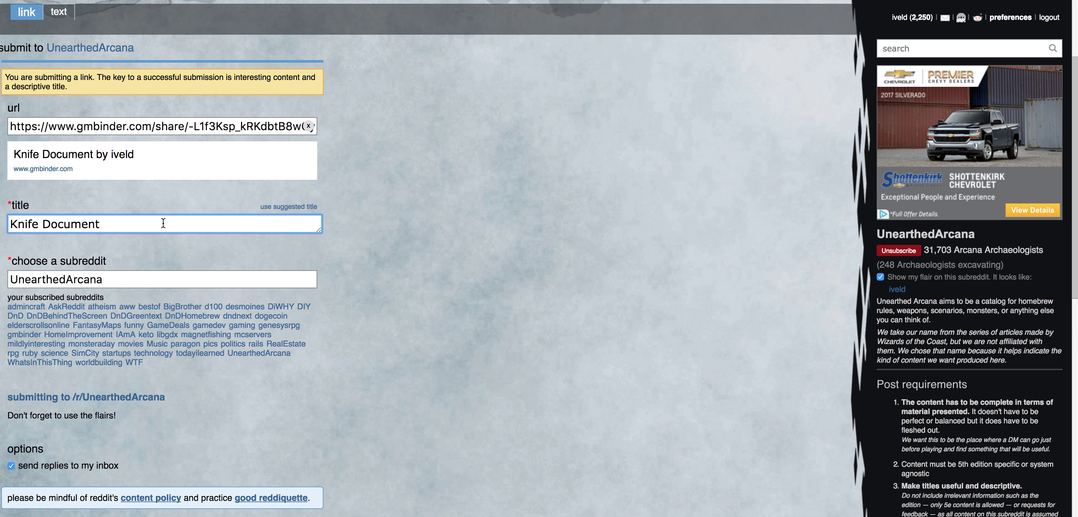
key(super+Left)
Prefix the post title with '[Item] ' so it reads '[Item] Knife Document'.
text([IT)
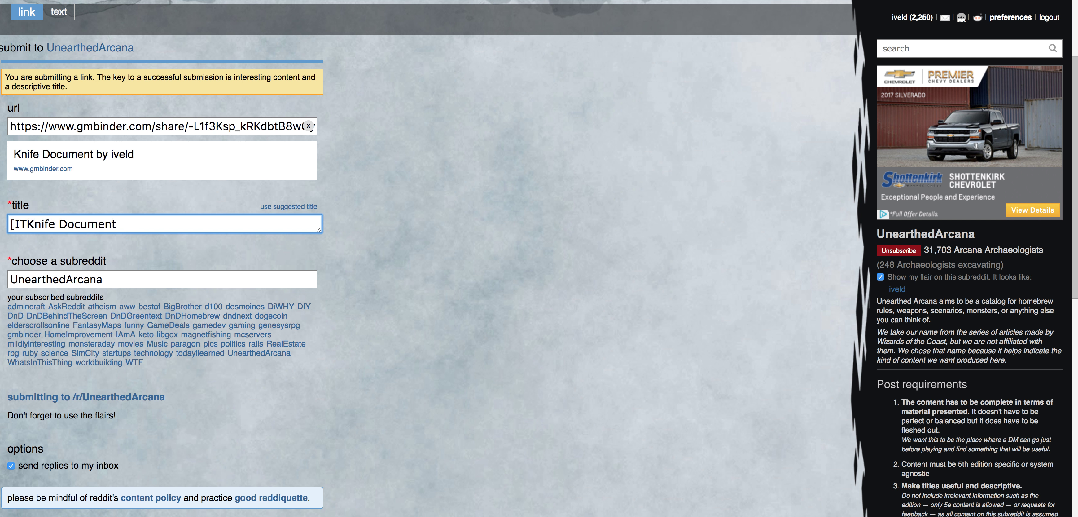
key(BackSpace)
text(tem])
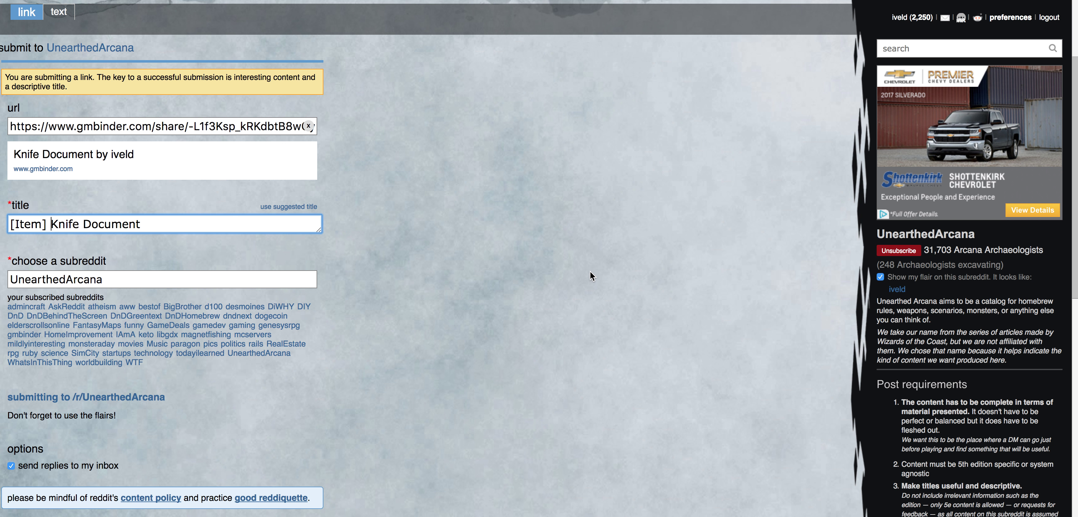
scroll(563, 269, up, 2)
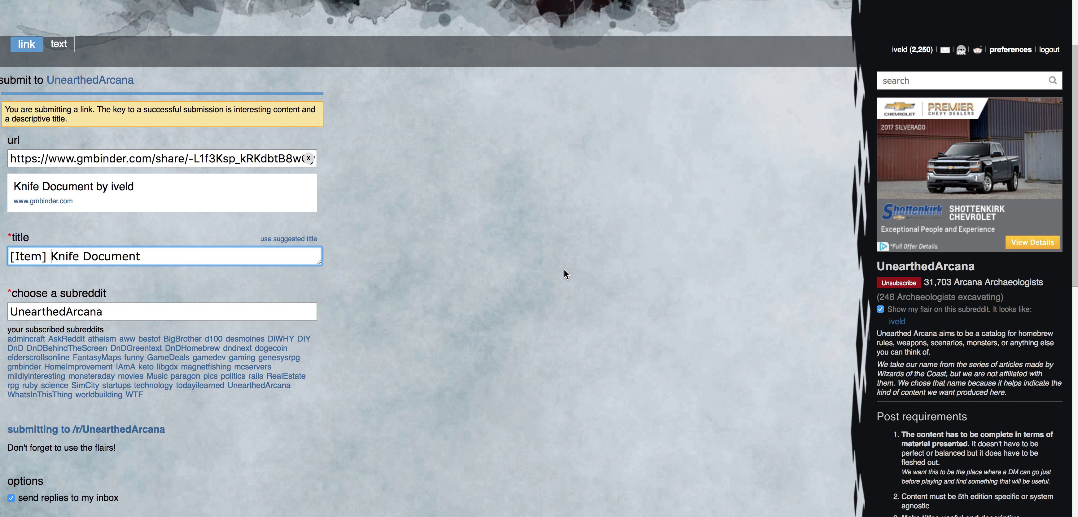